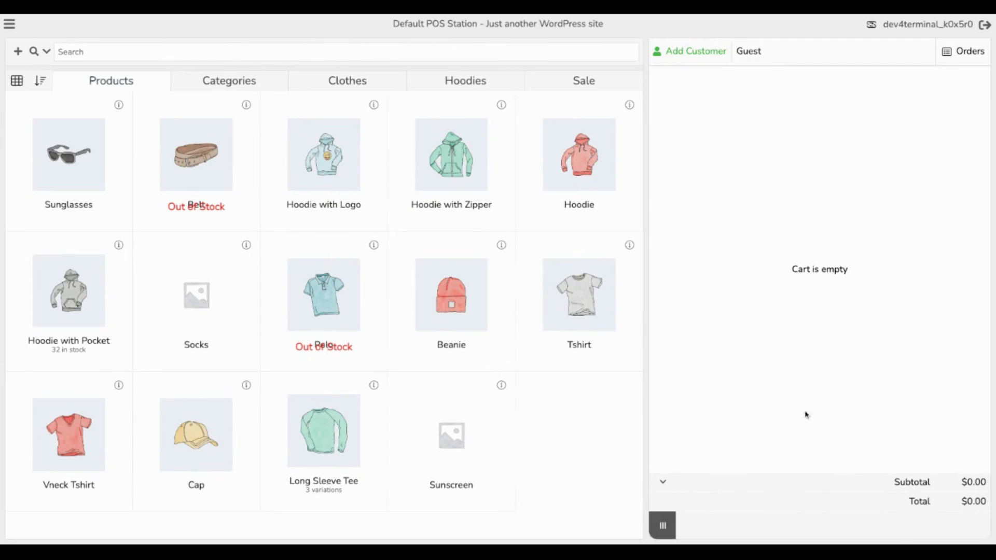
Add the Tshirt to the cart and delete that order
{"action": "left_click", "coordinate": [618, 329]}
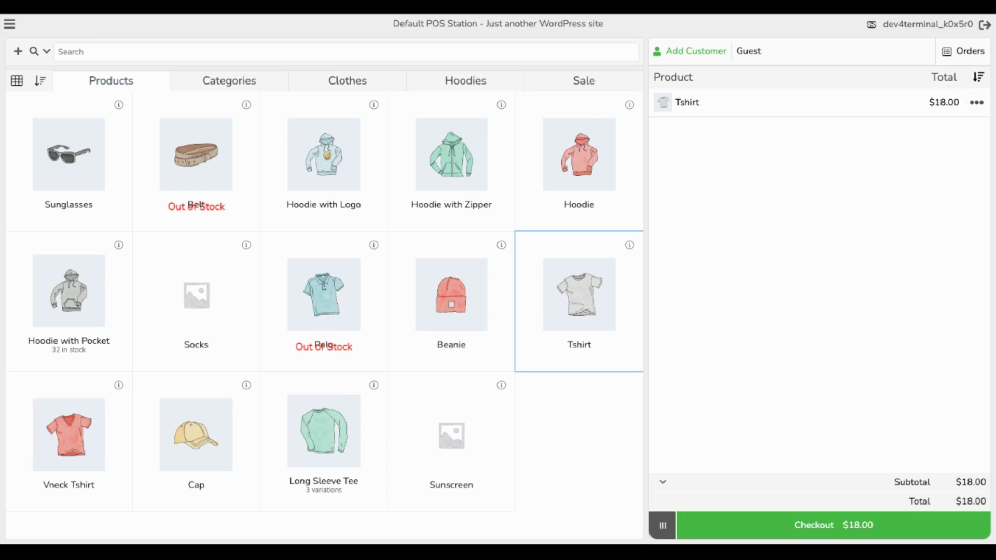
{"action": "left_click", "coordinate": [666, 532]}
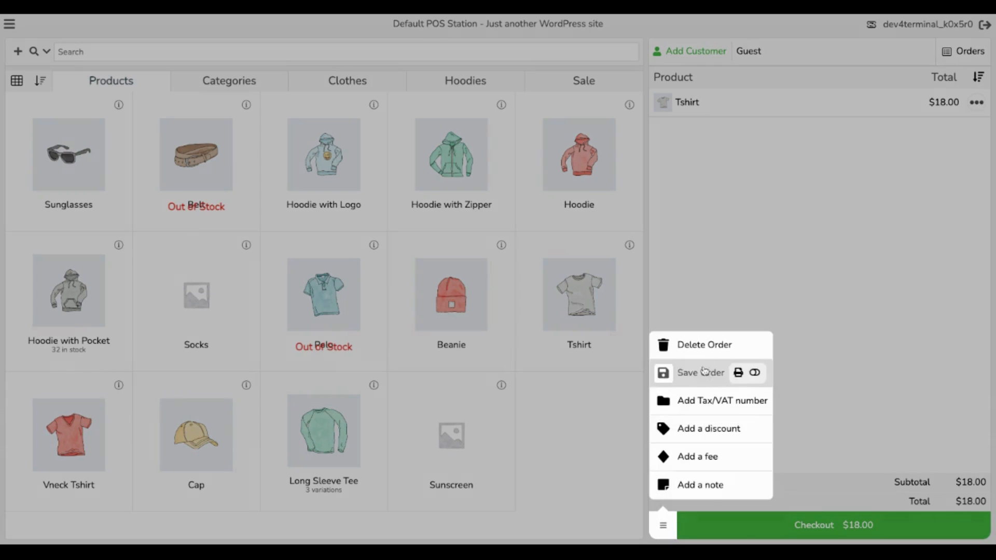
{"action": "left_click", "coordinate": [706, 351]}
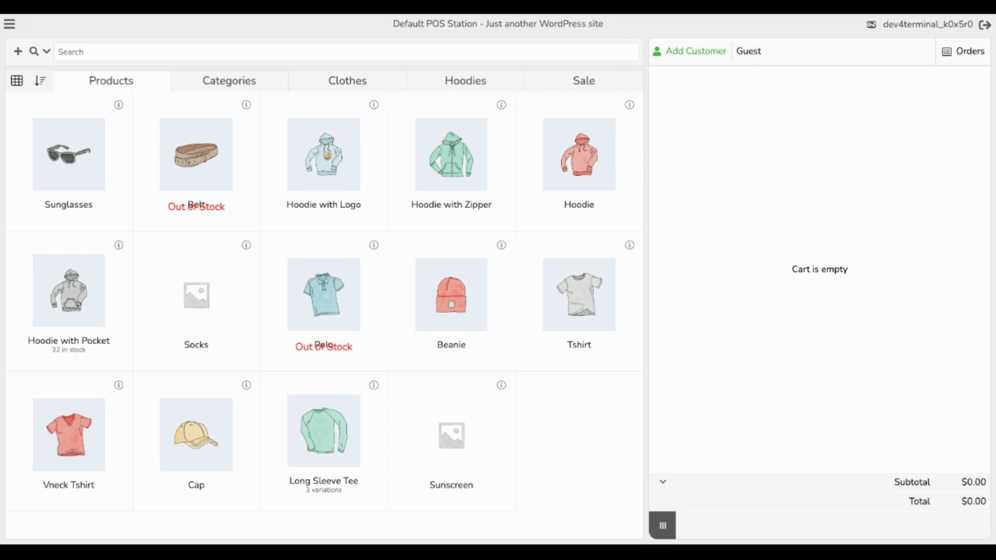
Open the Default POS Station's tax settings for editing and set Tax Options to Enabled (using WooCommerce configurations)
{"action": "left_click", "coordinate": [9, 25]}
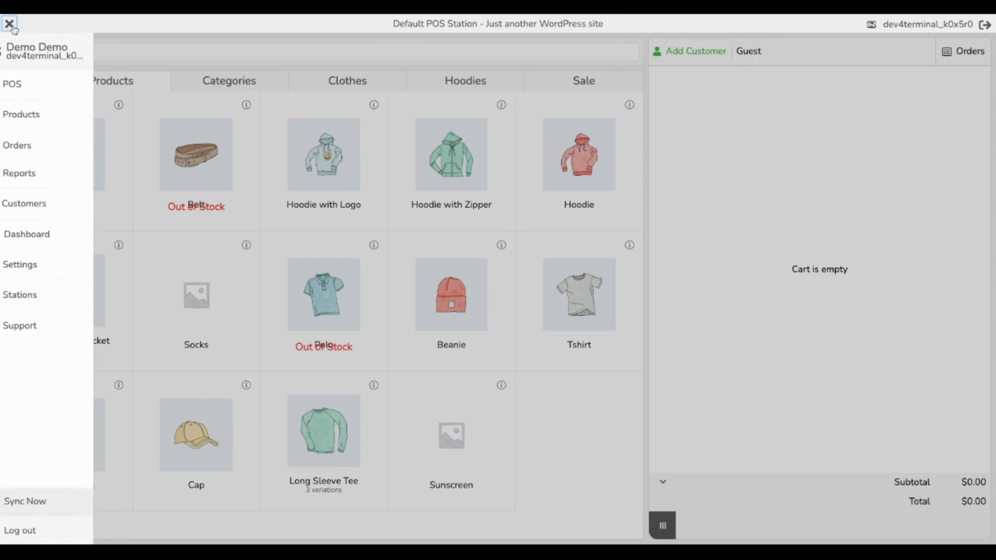
{"action": "left_click", "coordinate": [36, 297]}
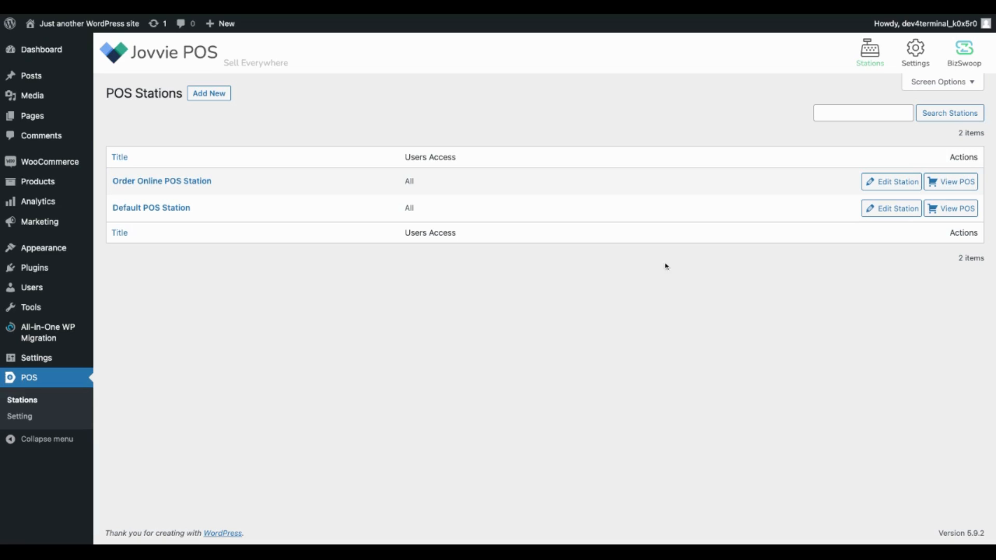
{"action": "left_click", "coordinate": [882, 210]}
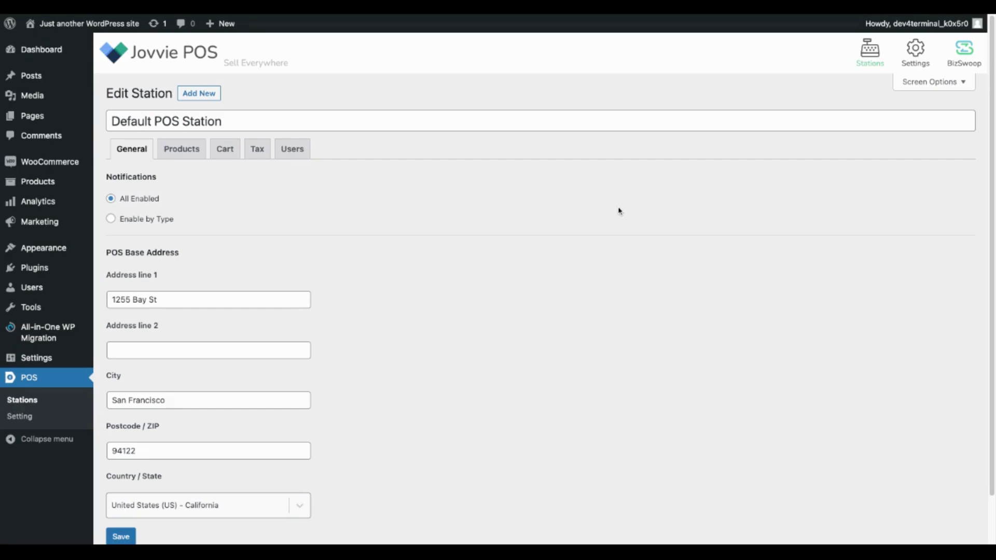
{"action": "left_click", "coordinate": [258, 150]}
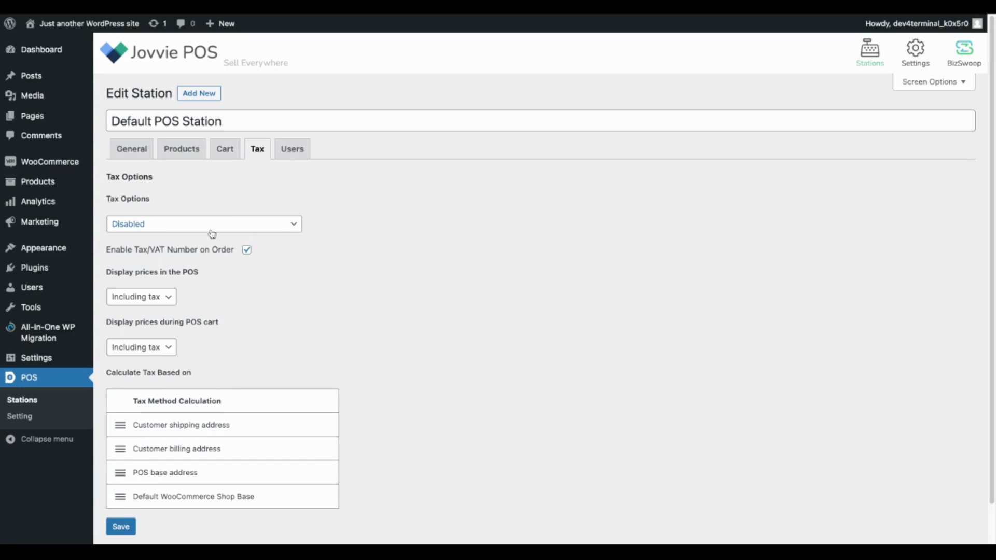
{"action": "left_click", "coordinate": [244, 224]}
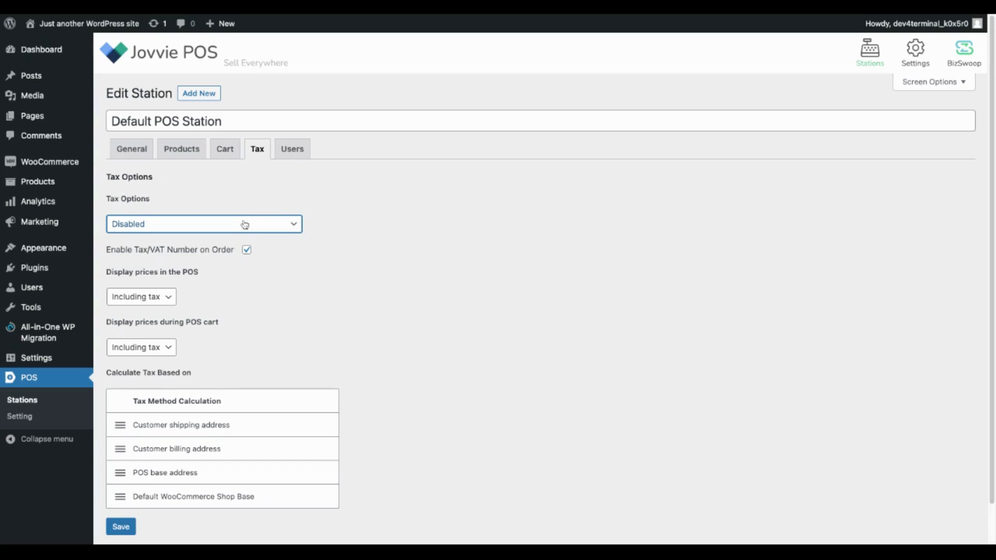
{"action": "left_click", "coordinate": [245, 224]}
{"action": "left_click", "coordinate": [407, 240]}
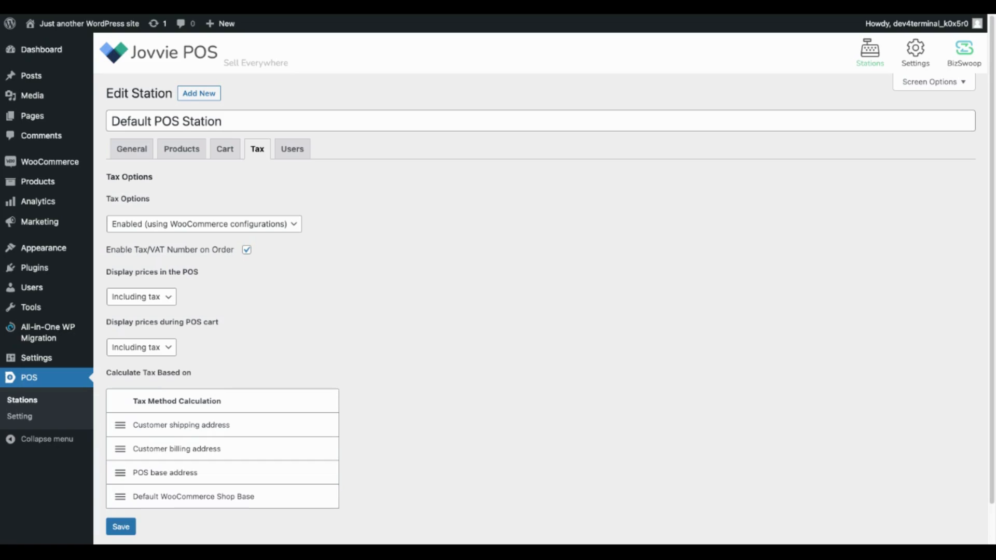
Review the tax display options for prices in the POS and during POS cart
{"action": "scroll", "coordinate": [540, 311], "scroll_direction": "down", "scroll_amount": 1}
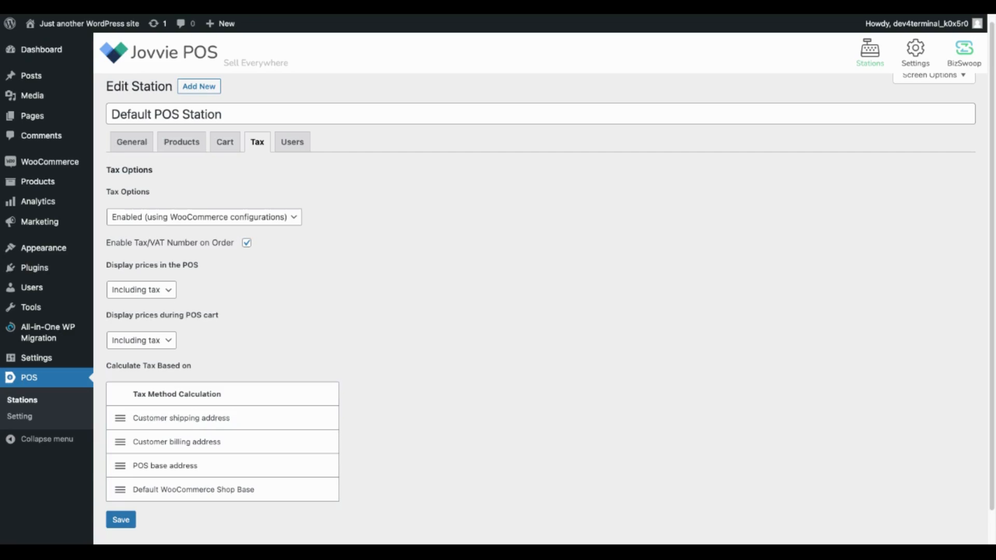
{"action": "scroll", "coordinate": [539, 311], "scroll_direction": "down", "scroll_amount": 1}
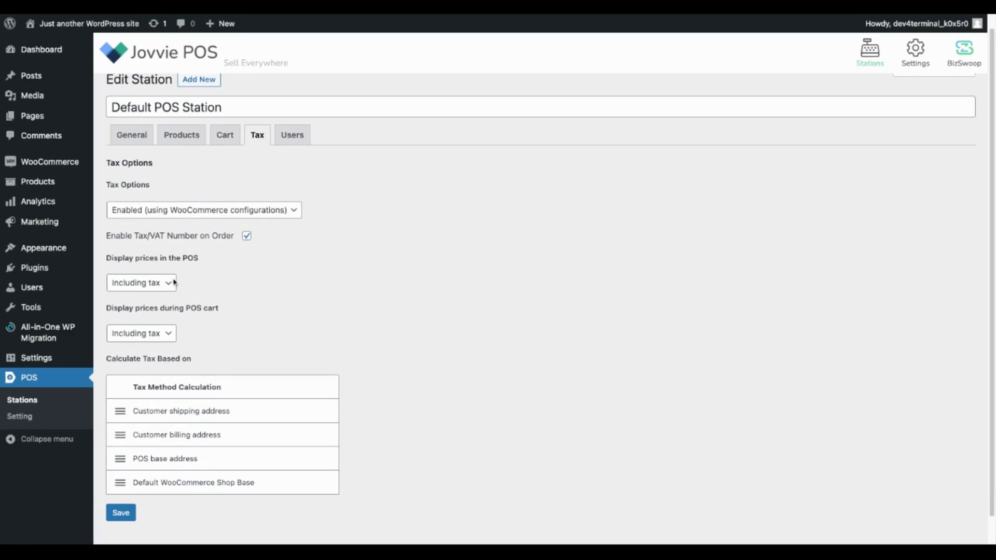
{"action": "left_click", "coordinate": [165, 287]}
{"action": "scroll", "coordinate": [180, 295], "scroll_direction": "down", "scroll_amount": 1}
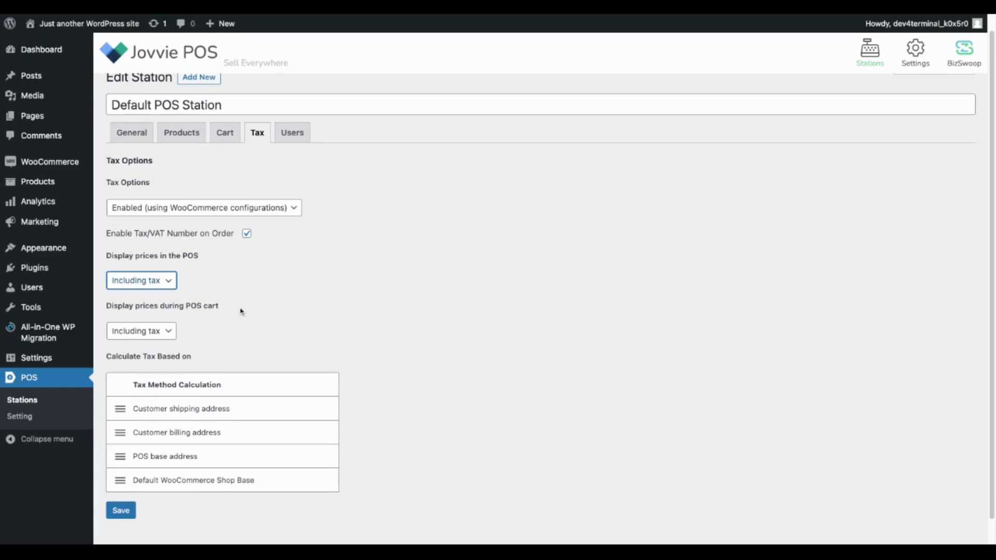
{"action": "left_click", "coordinate": [170, 332]}
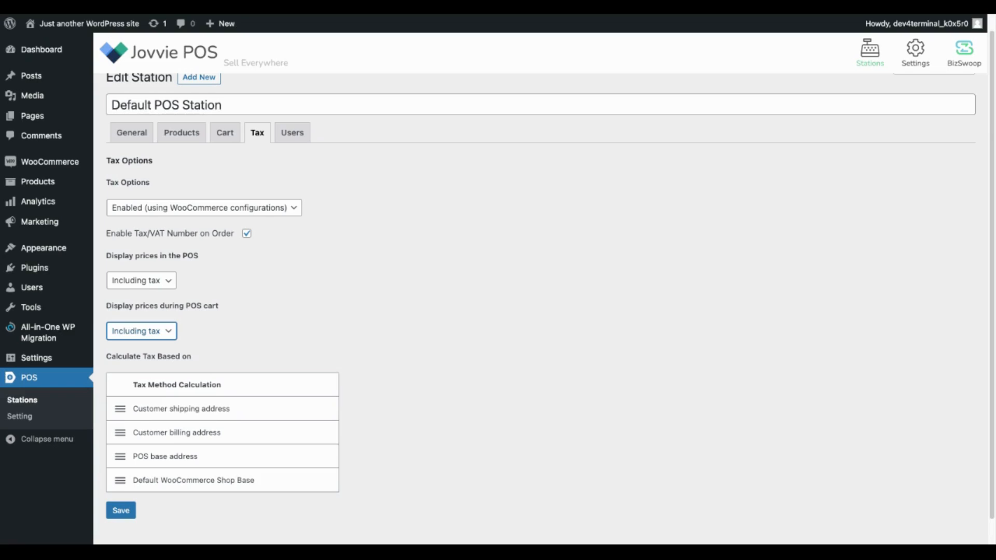
Move POS base address to first place in the tax calculation order and save the station
{"action": "scroll", "coordinate": [540, 312], "scroll_direction": "down", "scroll_amount": 1}
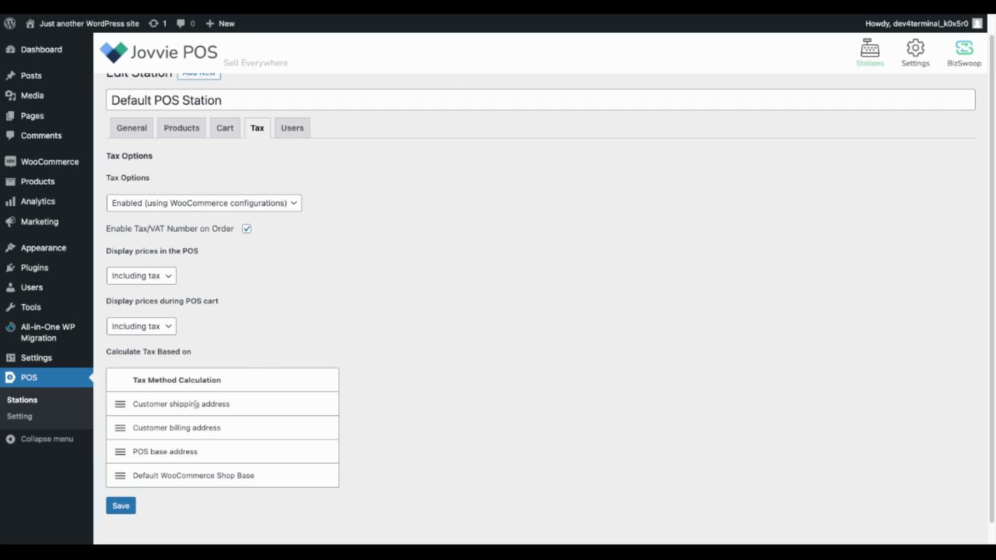
{"action": "mouse_move", "coordinate": [120, 453]}
{"action": "left_mouse_down"}
{"action": "mouse_move", "coordinate": [123, 407]}
{"action": "mouse_move", "coordinate": [120, 453]}
{"action": "left_mouse_up"}
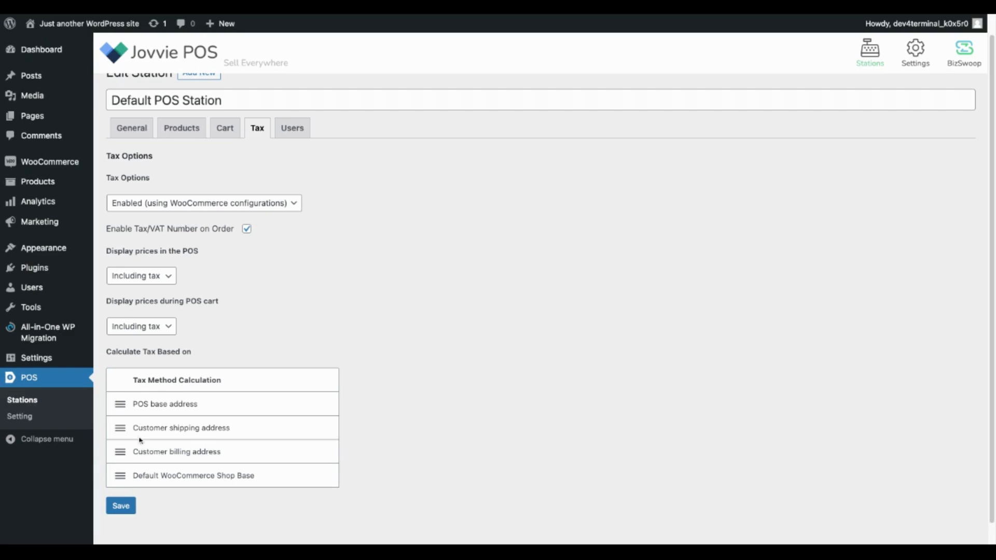
{"action": "left_click", "coordinate": [129, 507]}
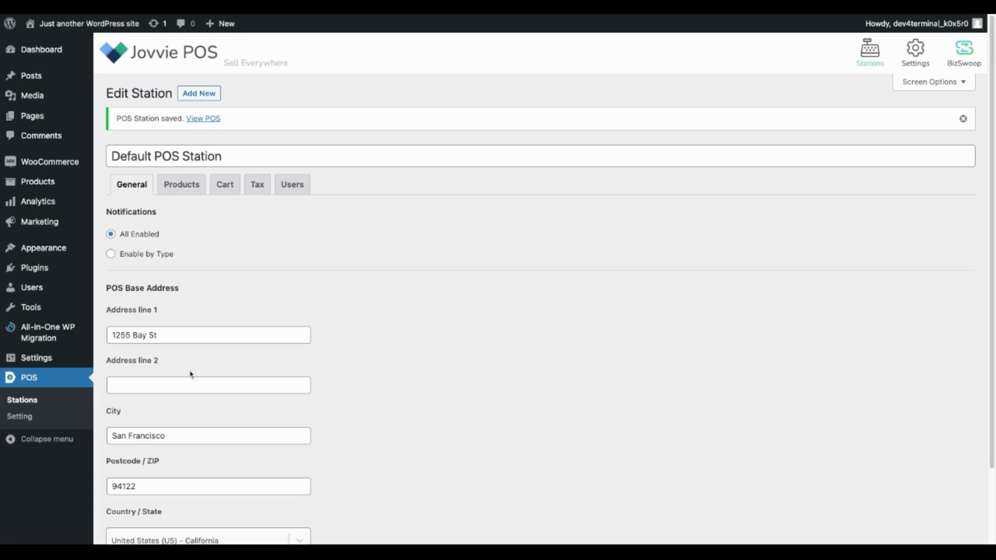
View the station's POS with the cart totals expanded, add the Hoodie and check its included taxes
{"action": "left_click", "coordinate": [211, 120]}
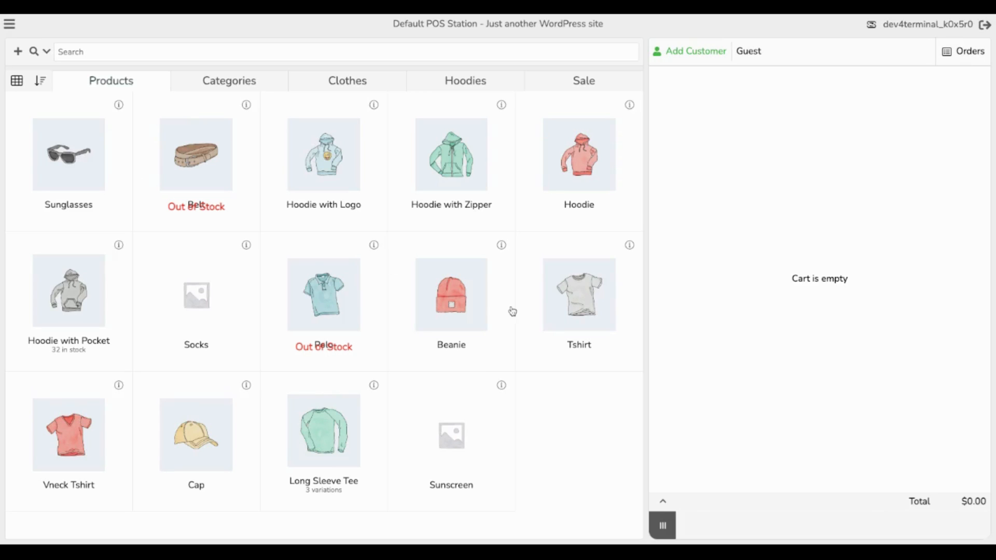
{"action": "left_click", "coordinate": [664, 502]}
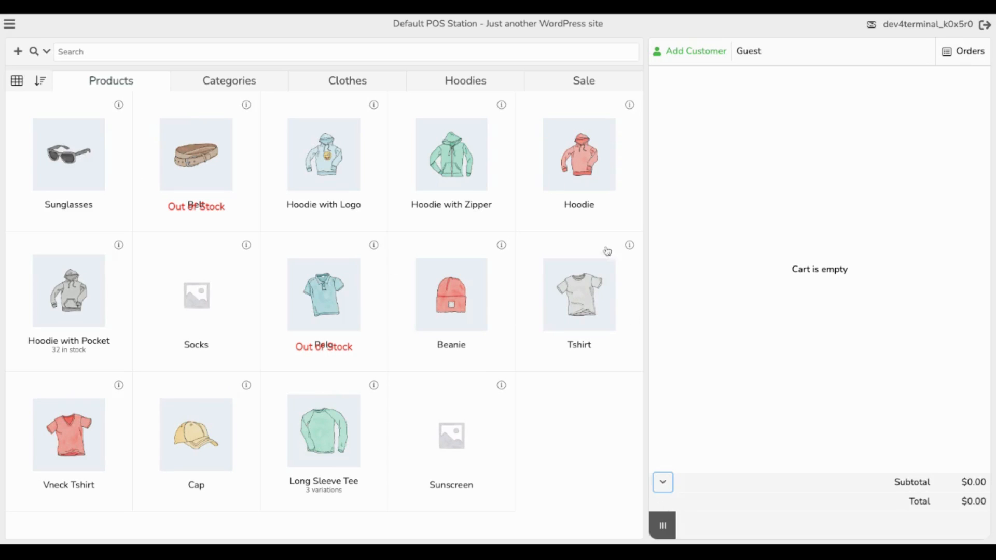
{"action": "left_click", "coordinate": [567, 166]}
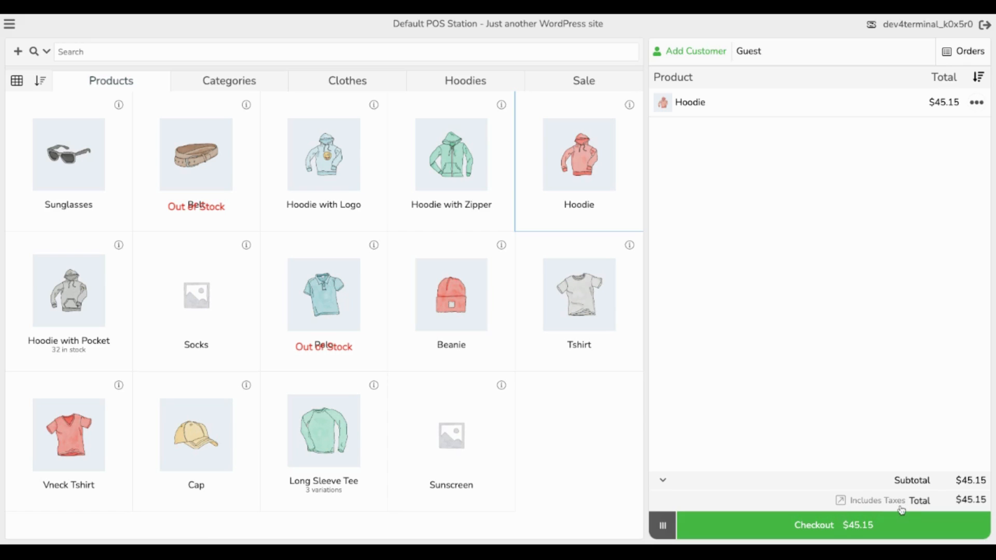
{"action": "left_click", "coordinate": [877, 501]}
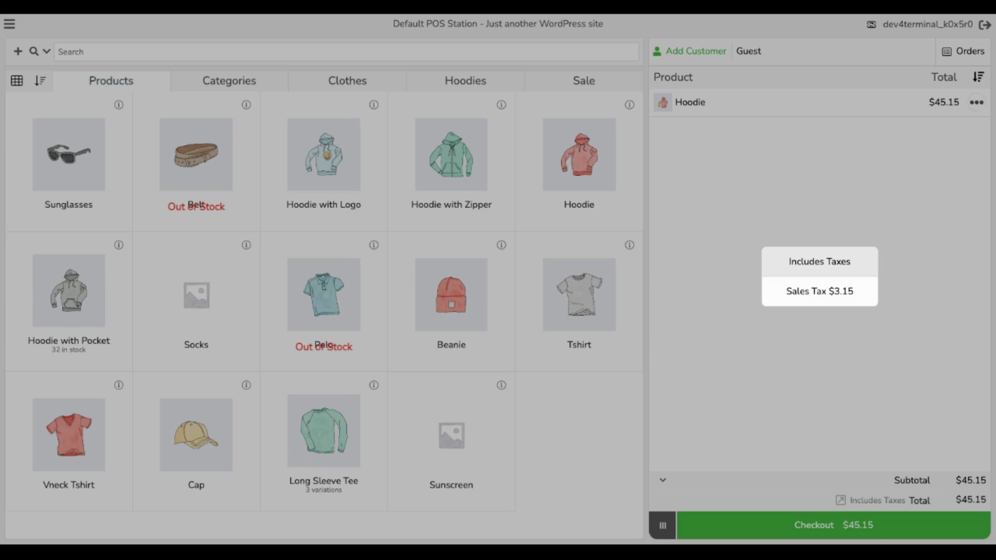
{"action": "left_click", "coordinate": [885, 410]}
Add the Hoodie with Zipper, Beanie and Tshirt to the cart
{"action": "left_click", "coordinate": [475, 210]}
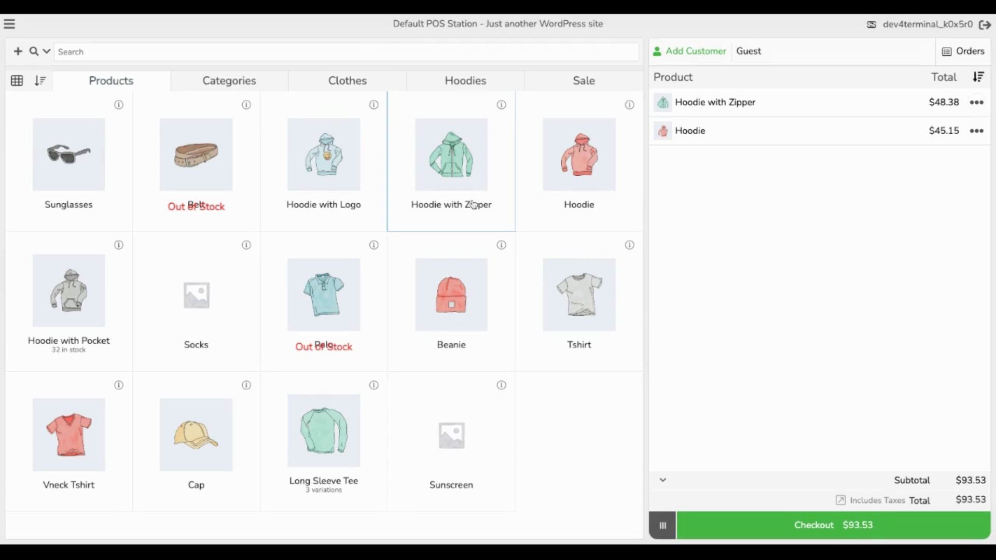
{"action": "left_click", "coordinate": [452, 283]}
{"action": "left_click", "coordinate": [539, 303]}
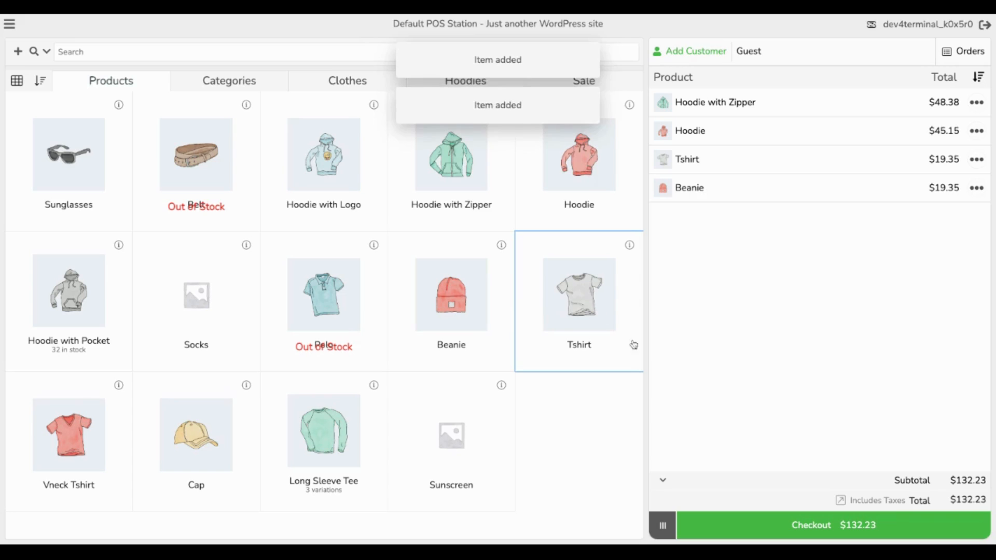
Check the taxes included in the order and remove the Tshirt from the cart
{"action": "left_click", "coordinate": [894, 506]}
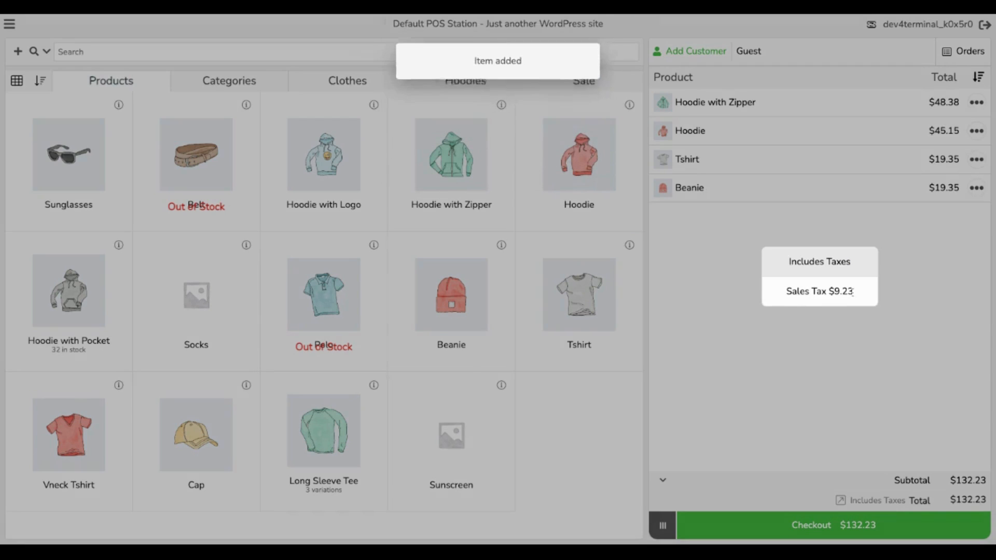
{"action": "left_click", "coordinate": [906, 294]}
{"action": "left_click", "coordinate": [977, 160]}
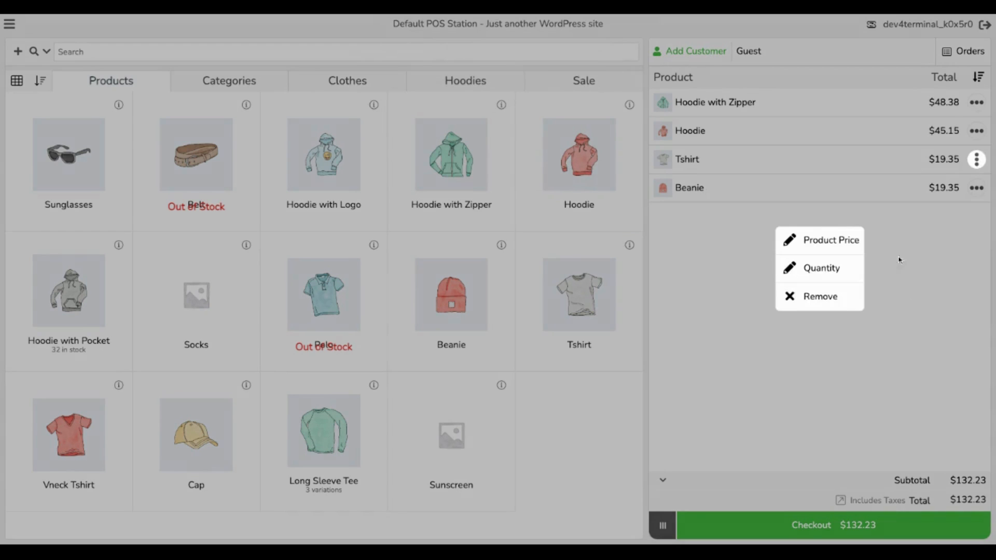
{"action": "left_click", "coordinate": [850, 296]}
Check the included taxes for the remaining cart items and delete the order
{"action": "left_click", "coordinate": [865, 494]}
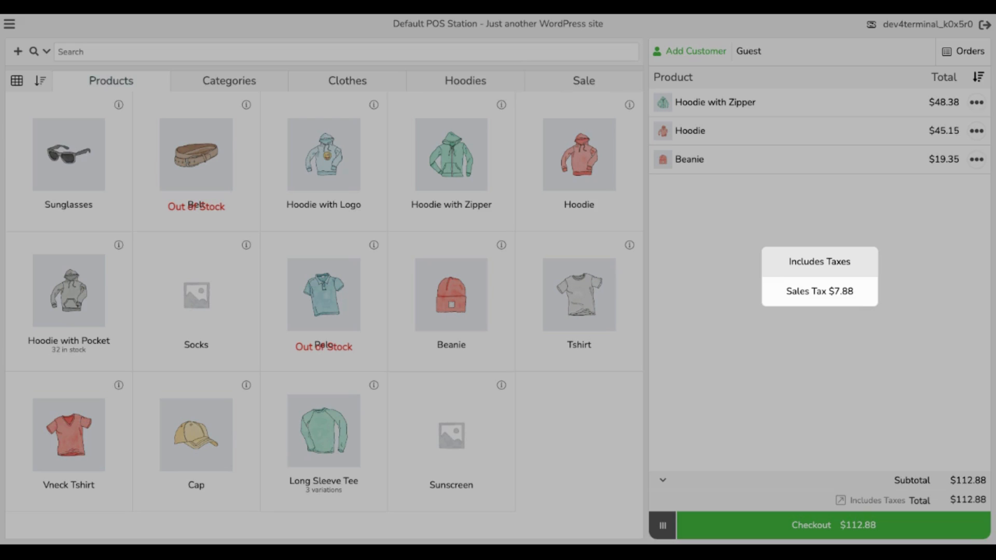
{"action": "left_click", "coordinate": [804, 361]}
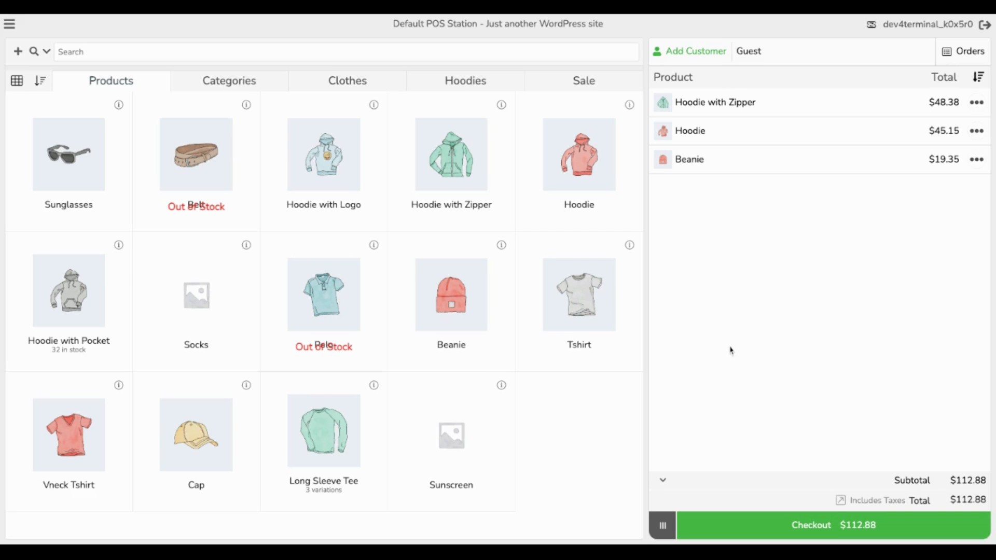
{"action": "left_click", "coordinate": [664, 525]}
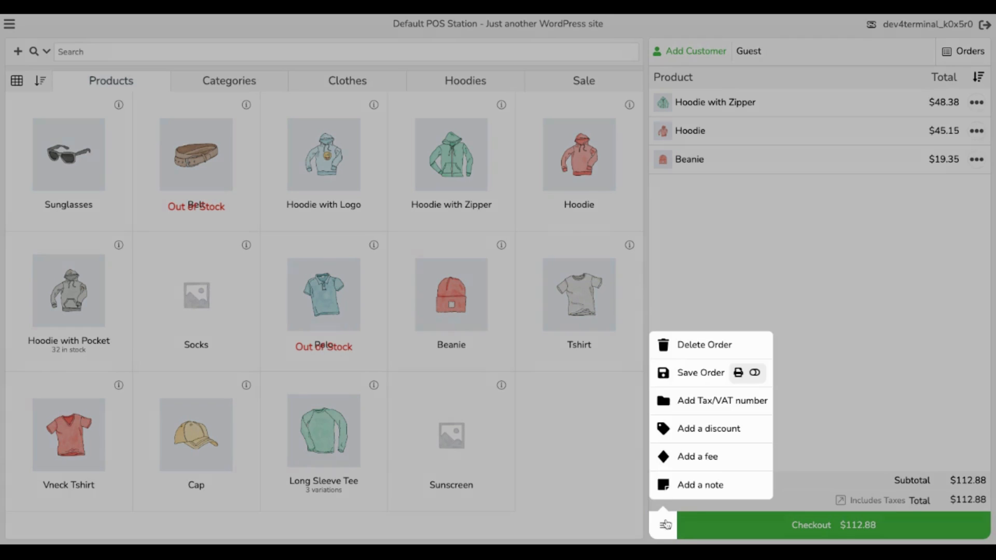
{"action": "left_click", "coordinate": [679, 351]}
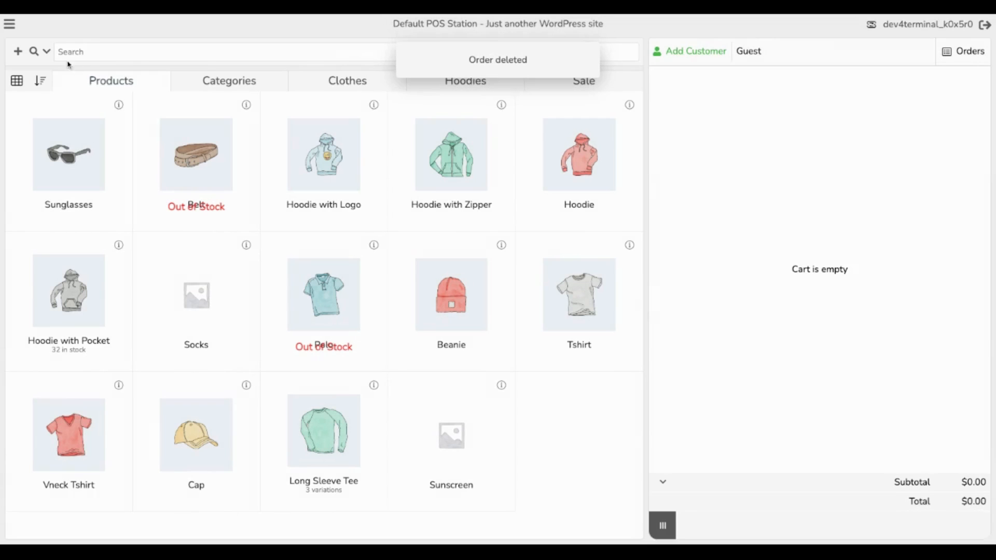
Set the Default POS Station to display prices in the POS and during POS cart as Excluding tax, and save it
{"action": "left_click", "coordinate": [8, 24]}
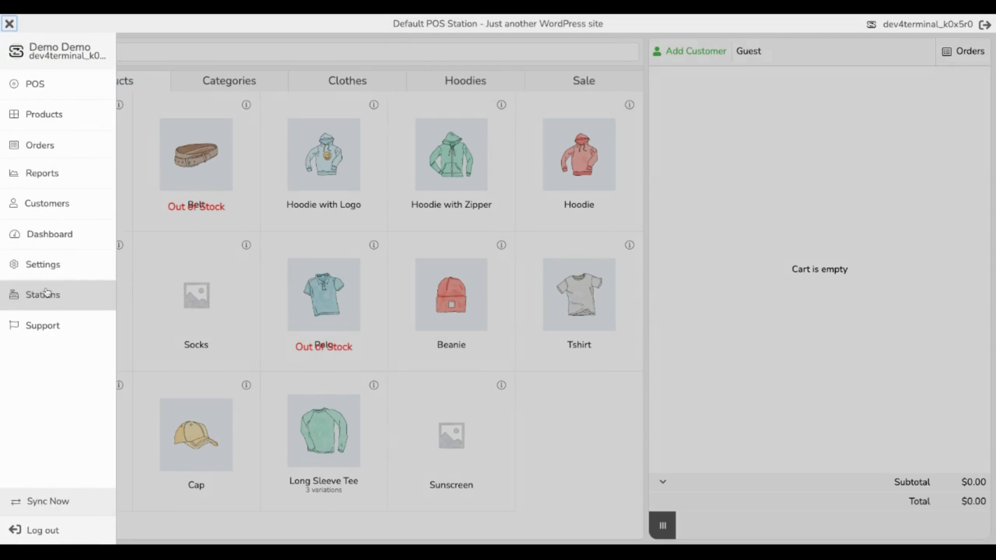
{"action": "left_click", "coordinate": [31, 295]}
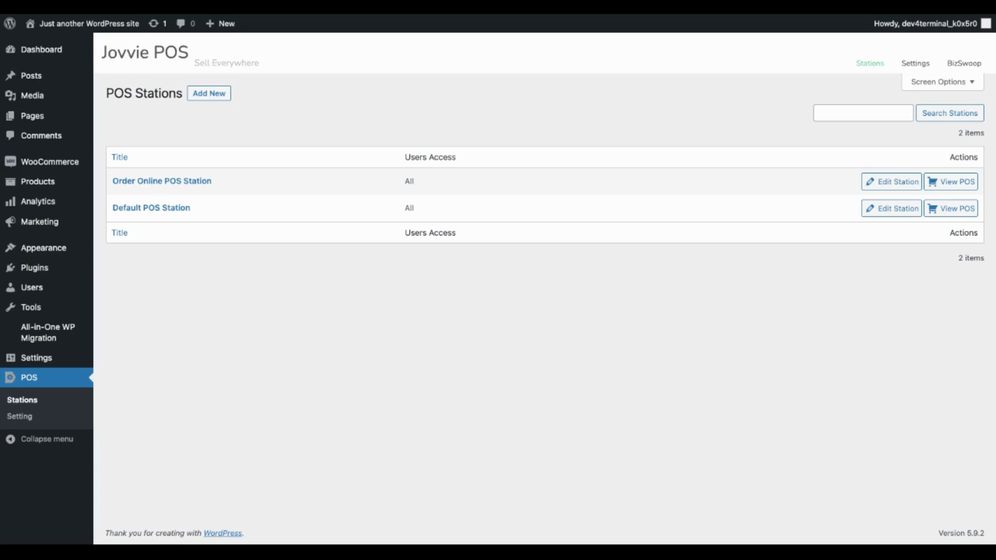
{"action": "left_click", "coordinate": [904, 214]}
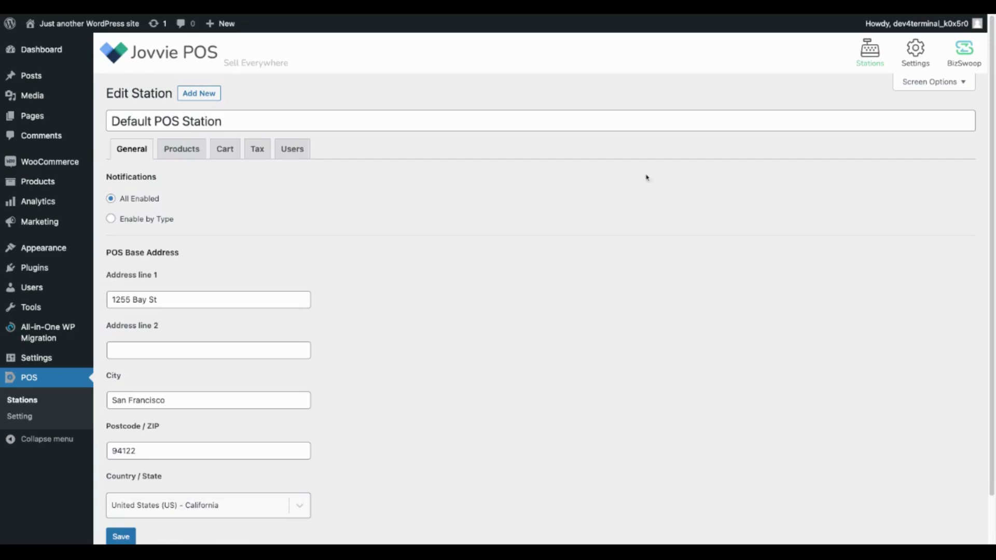
{"action": "left_click", "coordinate": [263, 155]}
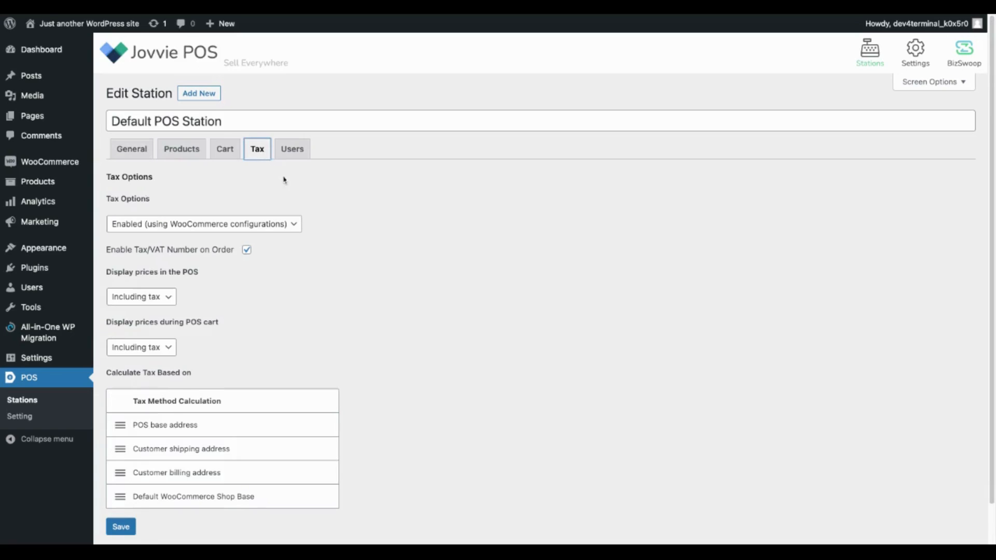
{"action": "left_click", "coordinate": [173, 301]}
{"action": "left_click", "coordinate": [170, 311]}
{"action": "left_click", "coordinate": [162, 349]}
{"action": "left_click", "coordinate": [162, 360]}
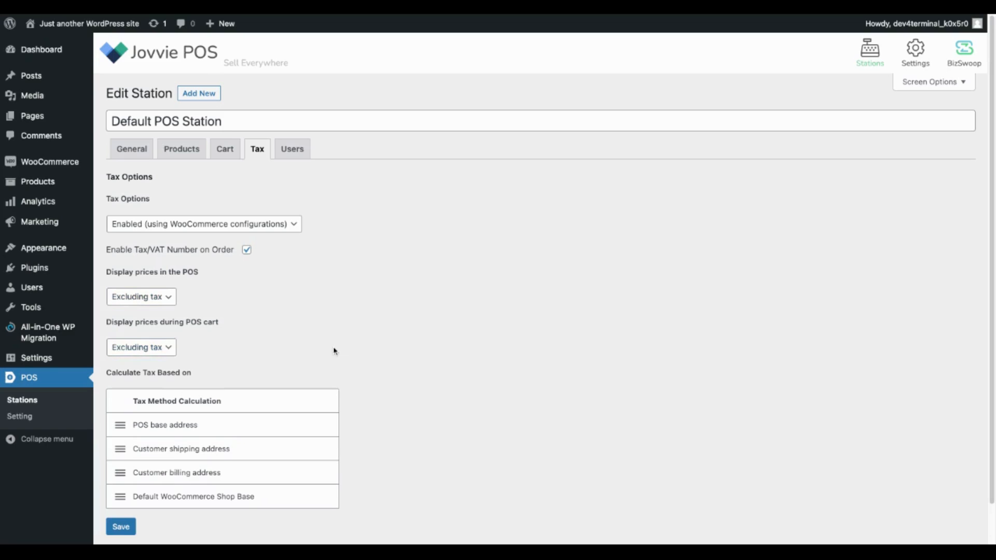
{"action": "scroll", "coordinate": [290, 415], "scroll_direction": "down", "scroll_amount": 2}
{"action": "left_click", "coordinate": [120, 485]}
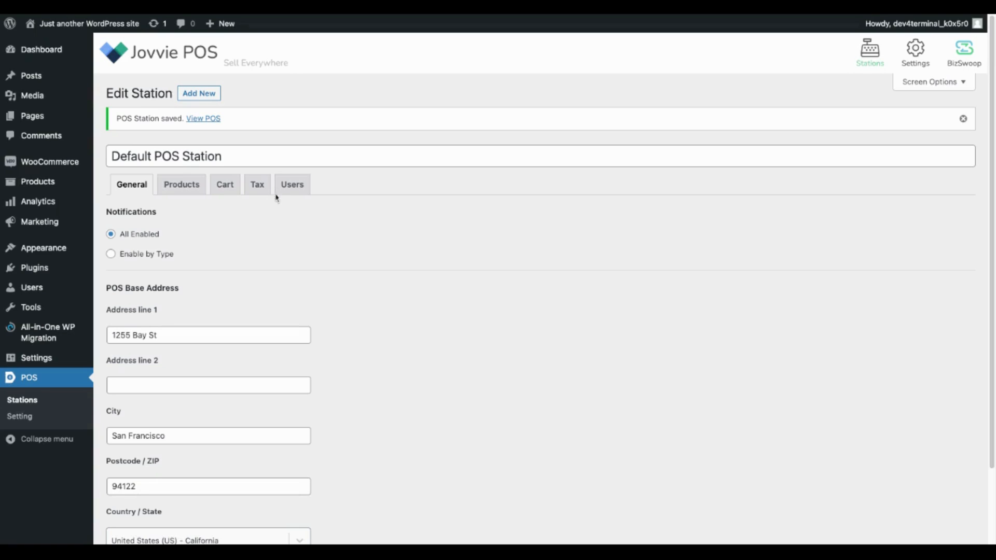
View the station's POS, add the Hoodie, Hoodie with Zipper and Tshirt to the cart, and expand the cart totals
{"action": "left_click", "coordinate": [215, 119]}
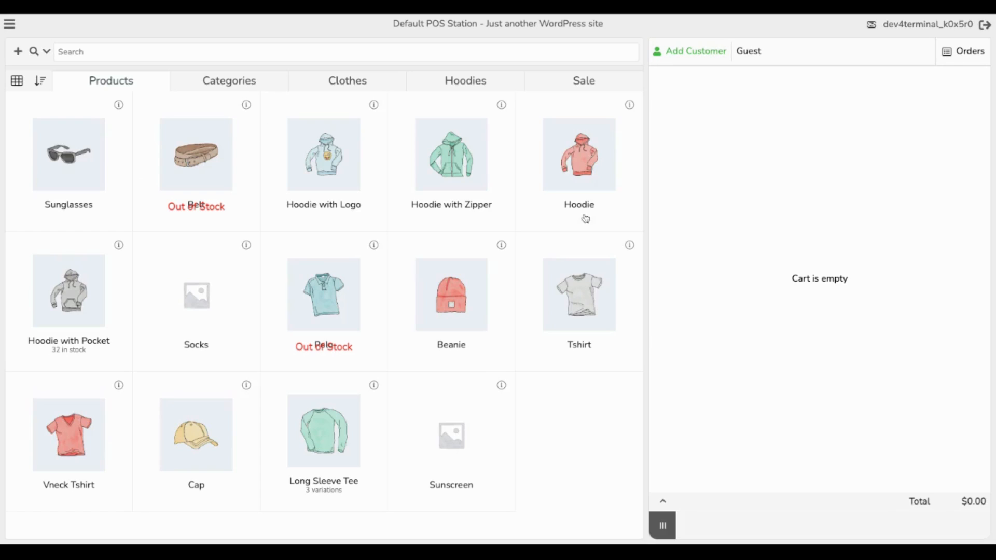
{"action": "left_click", "coordinate": [567, 178]}
{"action": "left_click", "coordinate": [452, 155]}
{"action": "left_click", "coordinate": [579, 296]}
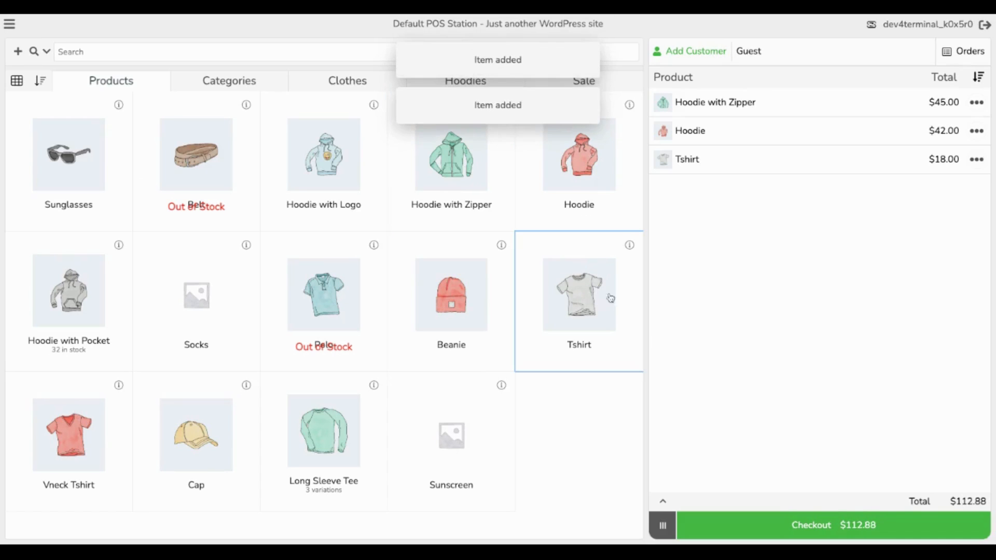
{"action": "left_click", "coordinate": [664, 504]}
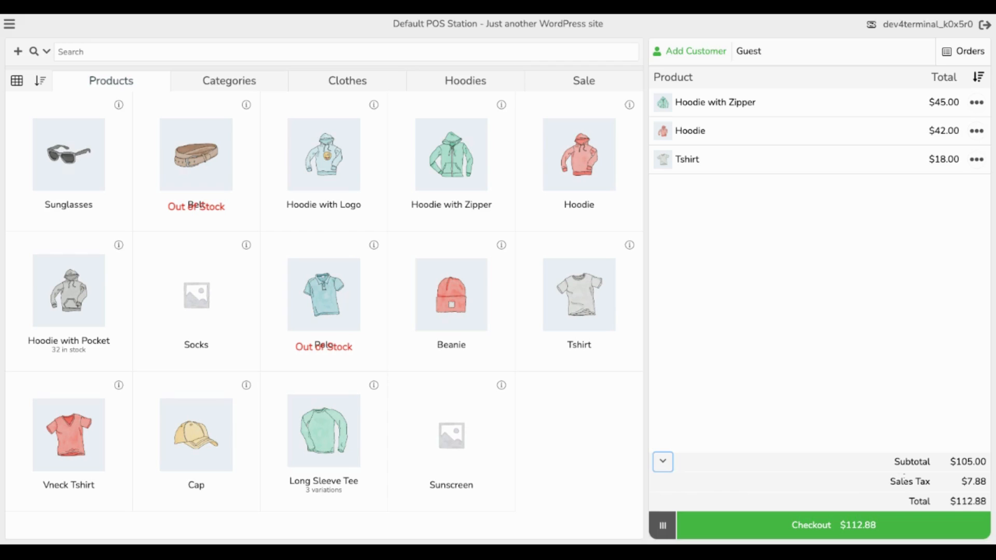